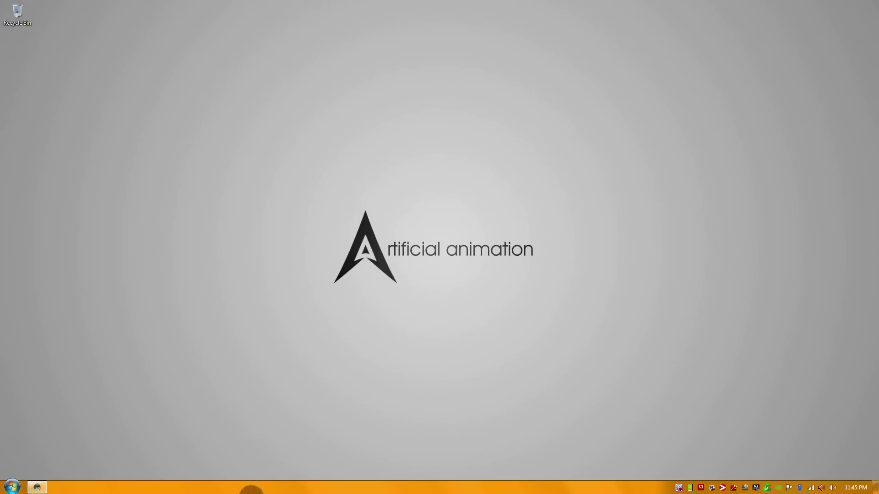
click(37, 487)
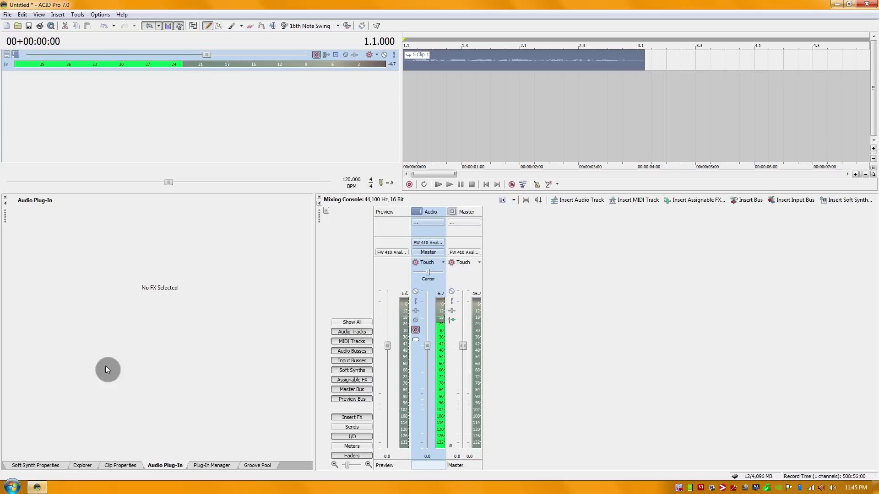
click(450, 185)
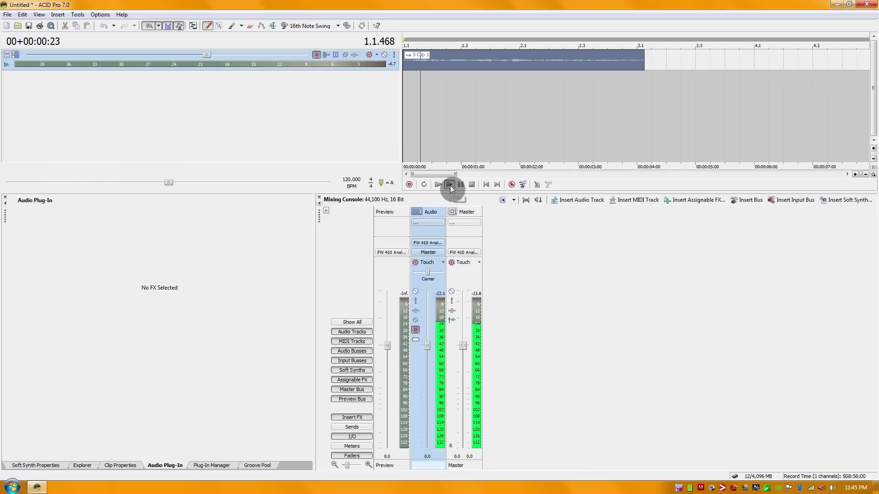
click(471, 184)
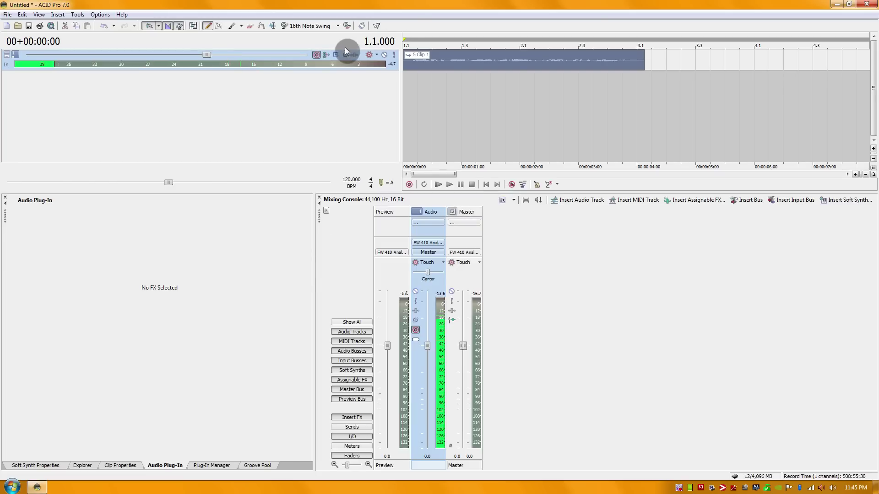
Step: Add the Sony Track Noise Gate to the vocal track's FX chain
click(356, 54)
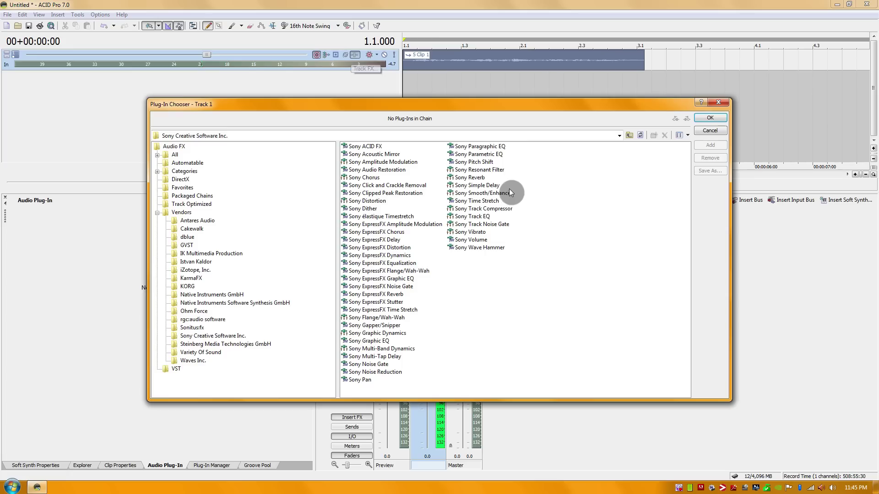
click(499, 225)
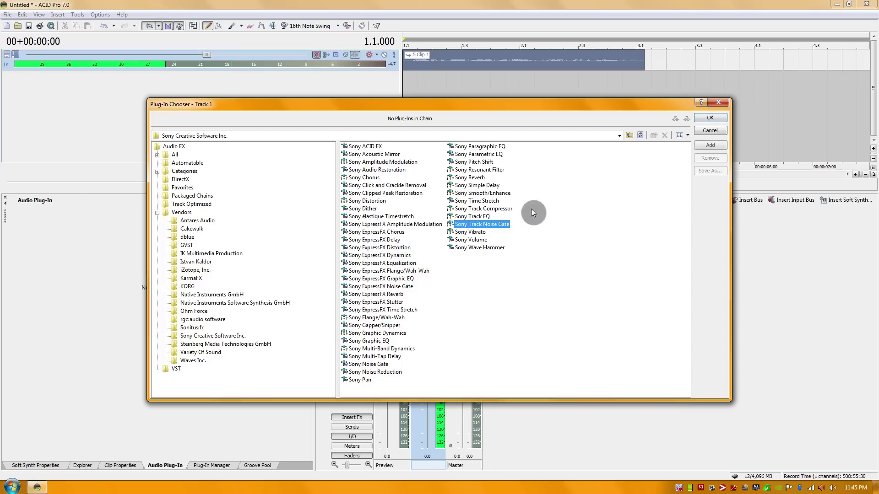
click(710, 145)
click(710, 118)
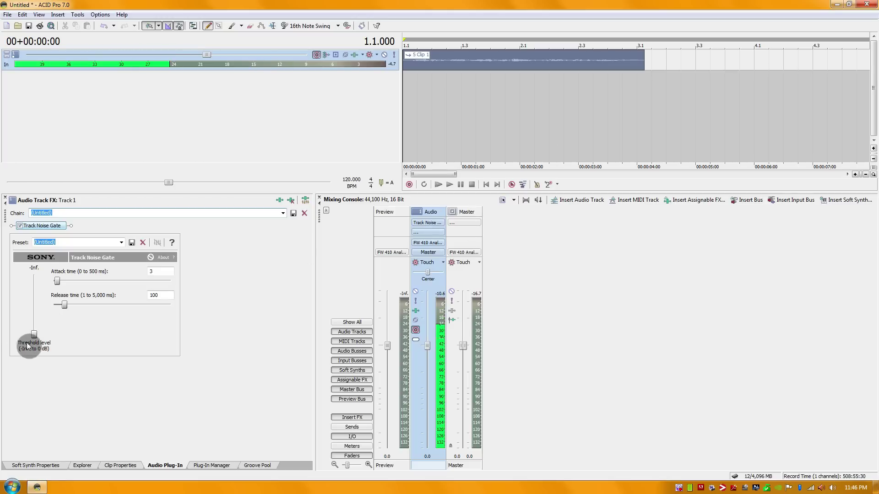
Step: Raise the noise gate threshold to about -60 dB and set attack time to 5 ms
drag(34, 337, 98, 323)
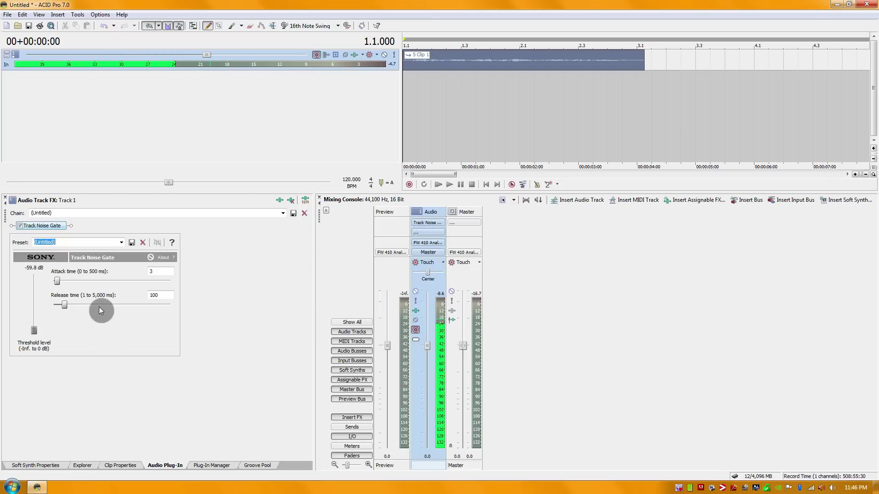
click(158, 272)
text(5)
click(171, 294)
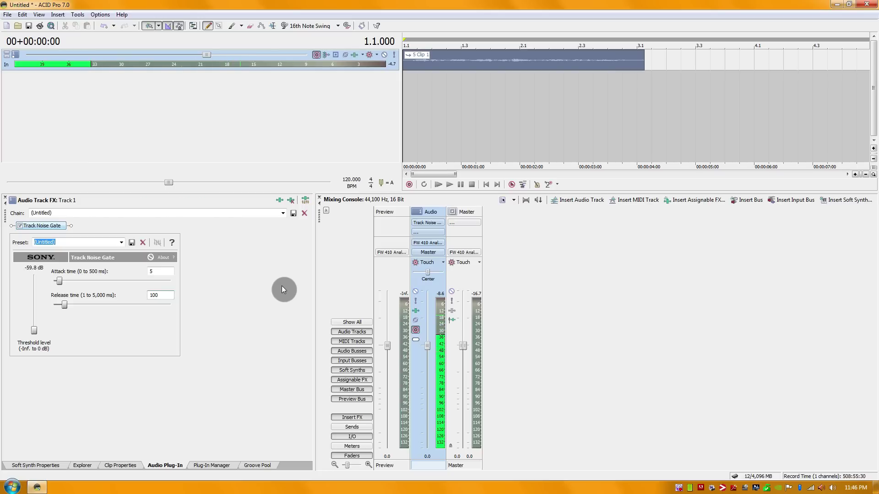
Step: Add the Sony Track Compressor to the chain after the noise gate
click(280, 201)
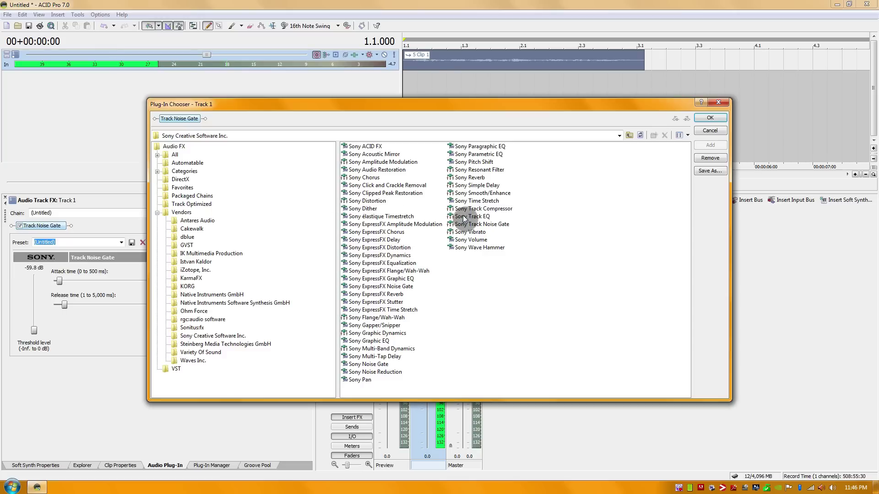
click(504, 209)
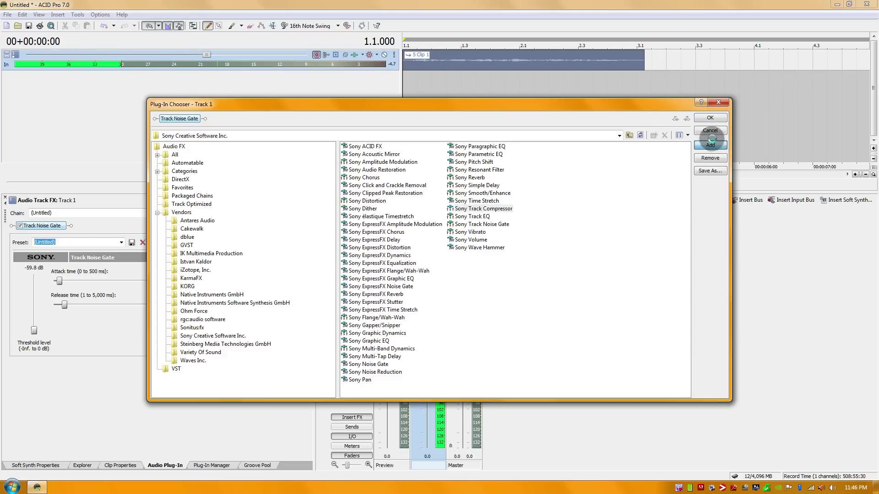
click(711, 146)
click(710, 118)
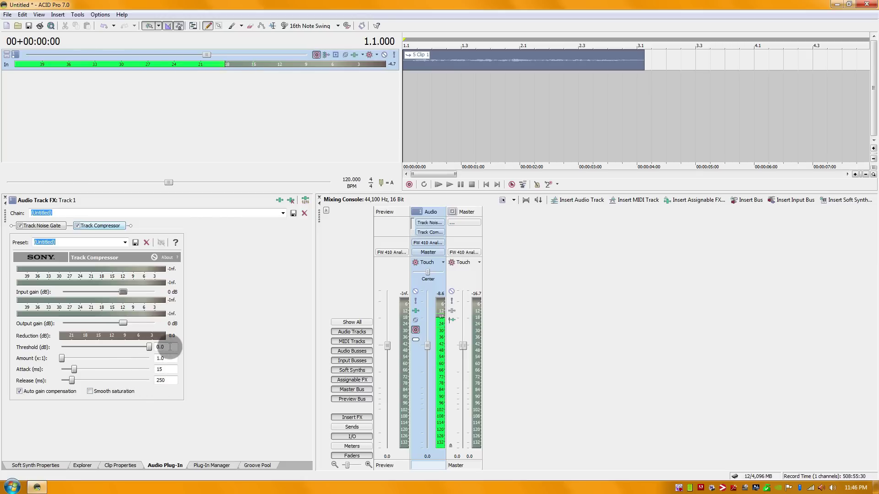
Step: Set compressor threshold -0.3 dB, attack 5 ms, amount 4.0 and output gain 3 dB
click(149, 348)
text(-0.3)
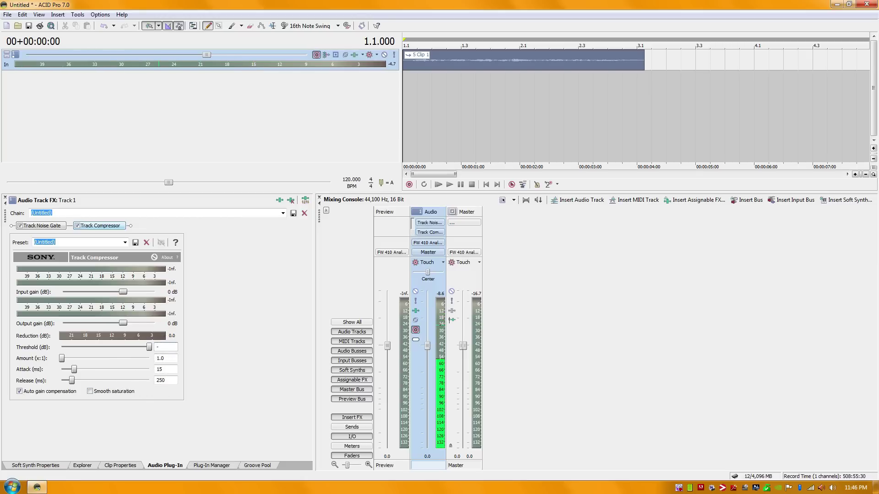
click(173, 359)
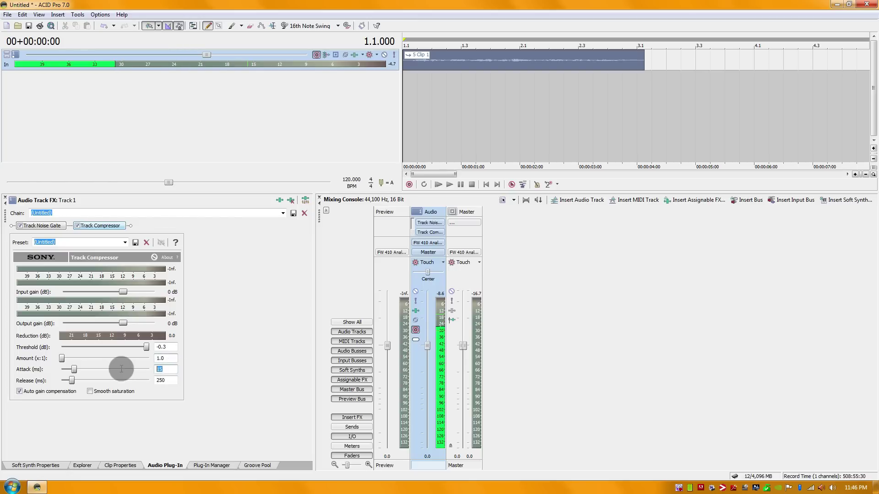
click(153, 370)
text(5)
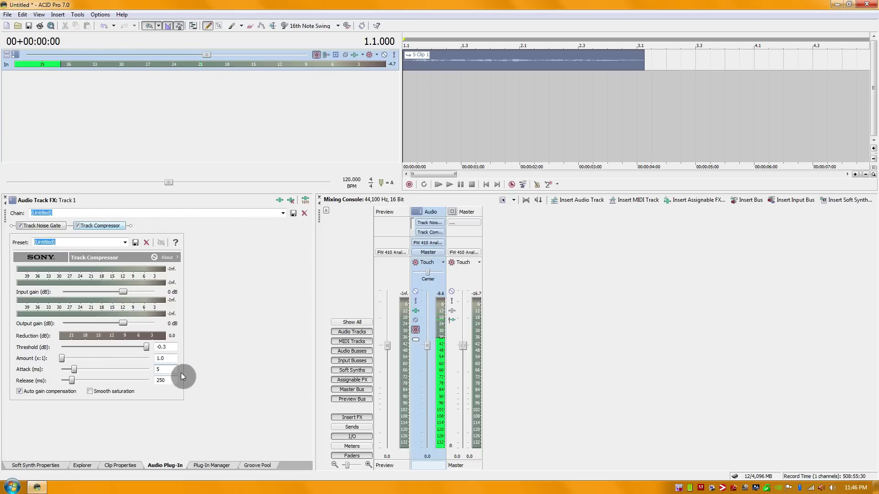
click(170, 359)
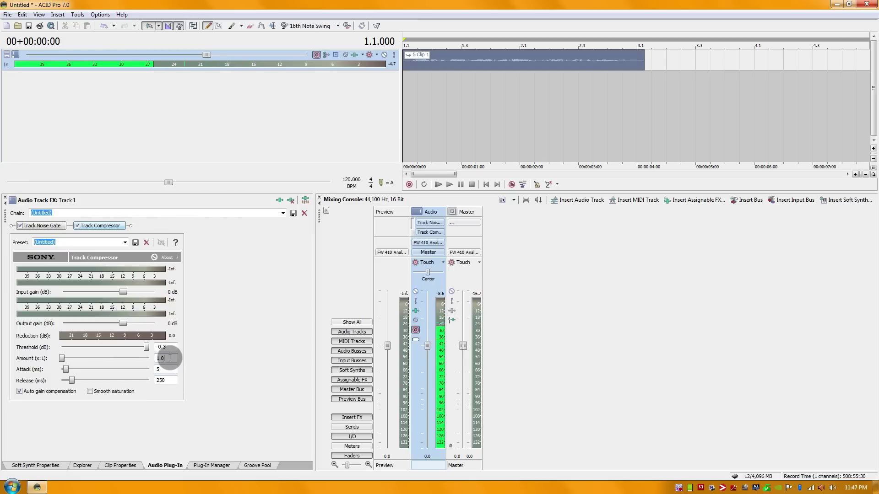
drag(165, 357, 146, 356)
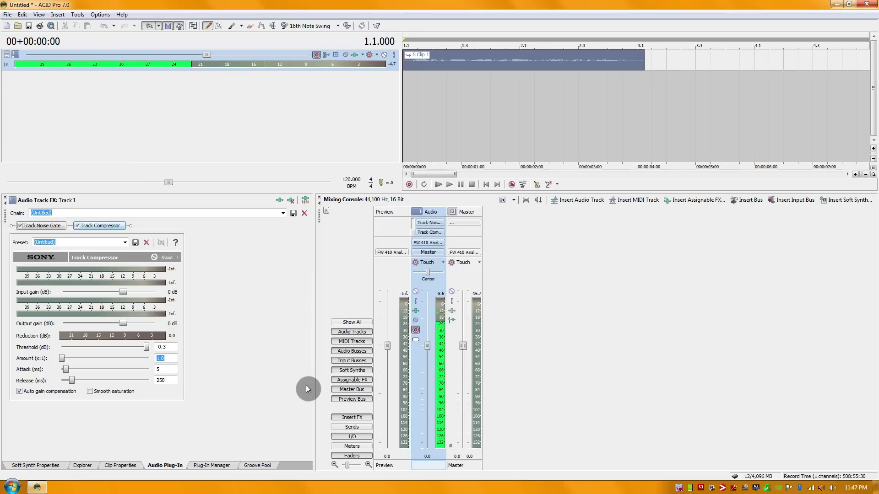
text(4)
key(Return)
drag(123, 326, 129, 329)
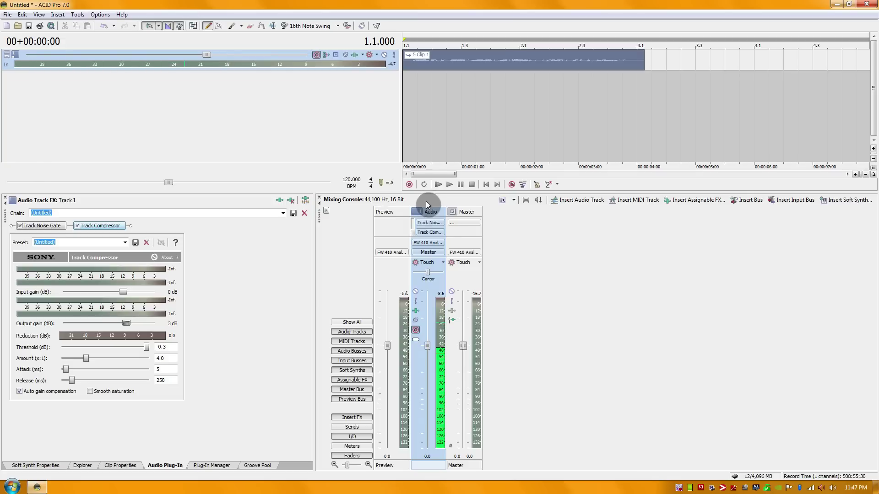
Step: Add Track EQ and set its band 1 low shelf to 250 Hz with -12 dB gain
click(280, 202)
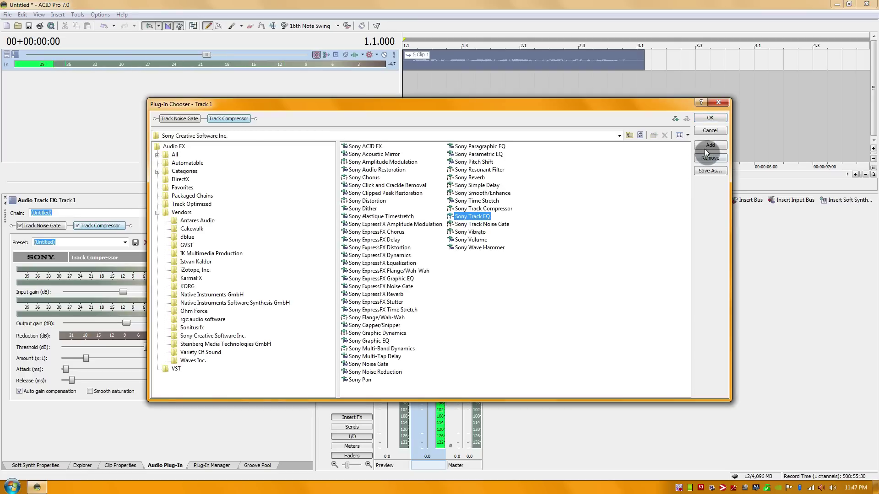
click(706, 119)
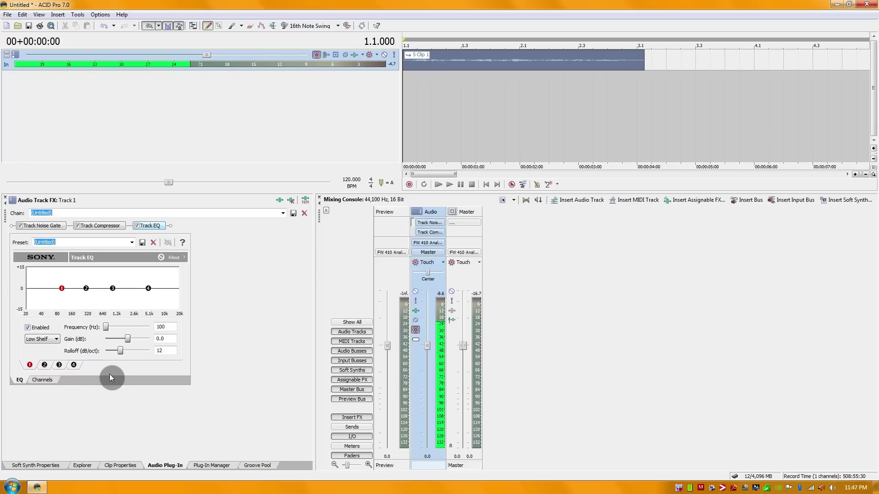
double_click(165, 327)
text(250)
click(173, 340)
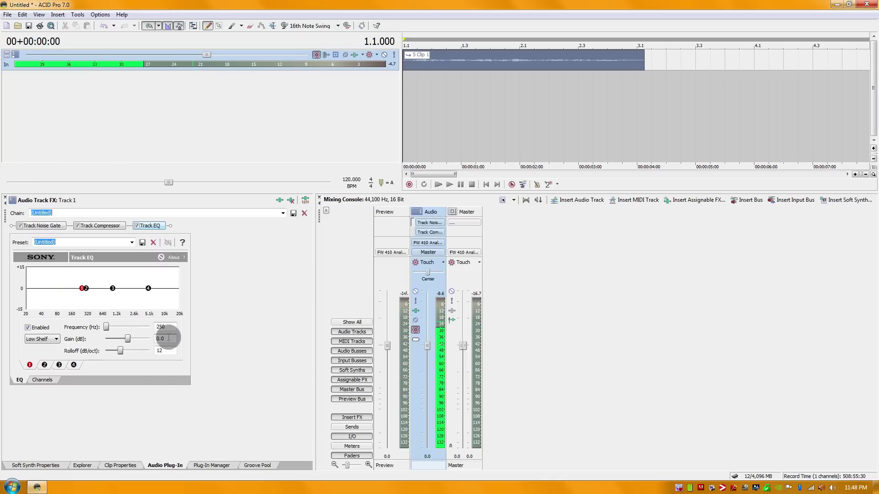
drag(173, 339, 130, 337)
text(-12)
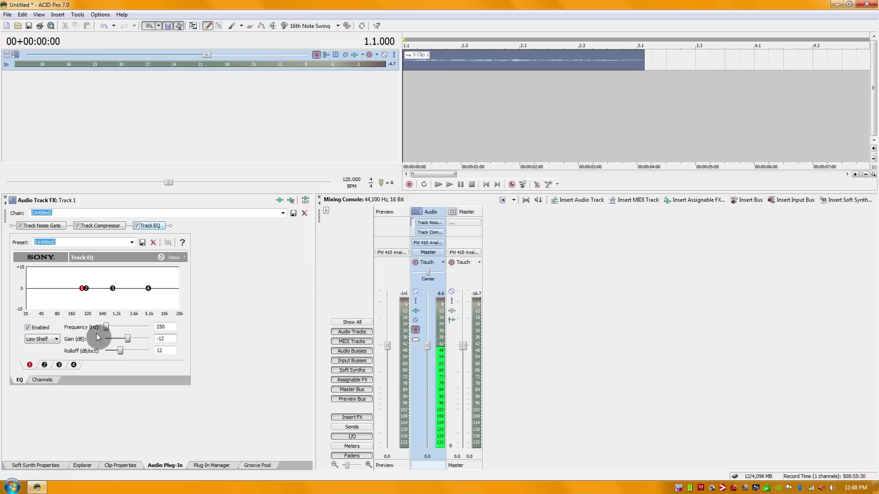
click(166, 350)
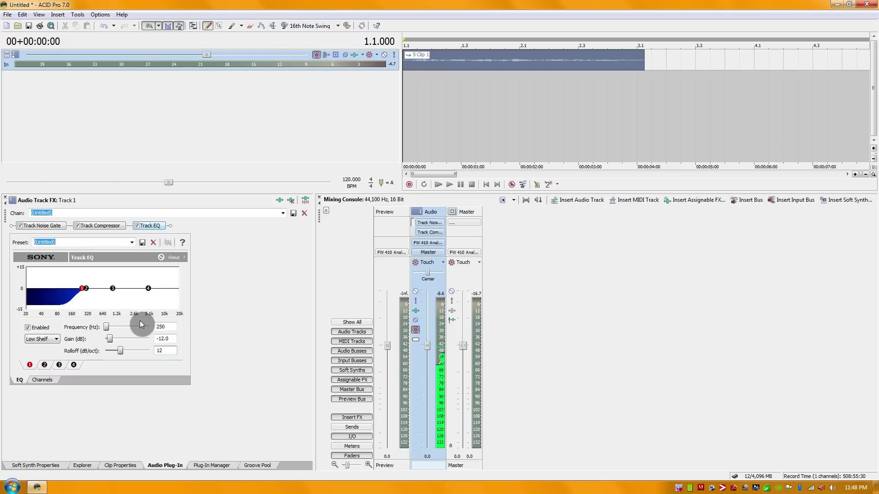
Step: Set EQ band 4 high shelf at 5,000 Hz to -2.5 dB gain
click(74, 365)
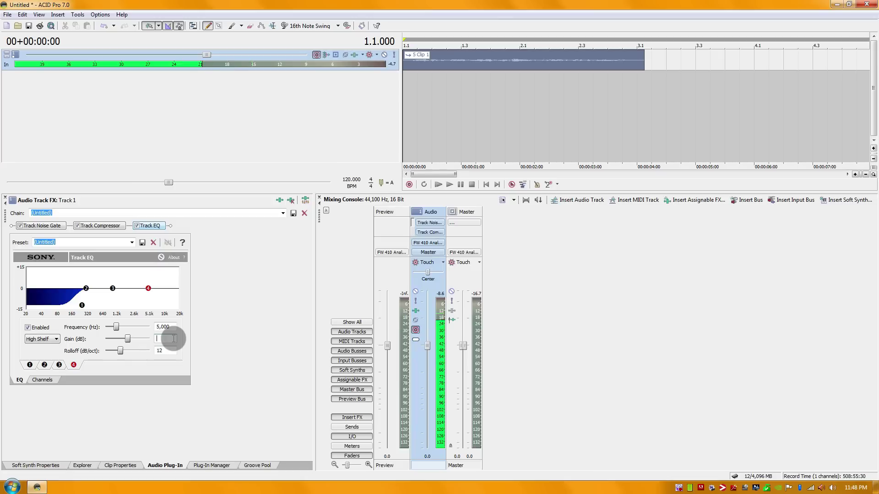
key(BackSpace)
key(BackSpace)
key(BackSpace)
text(-2.)
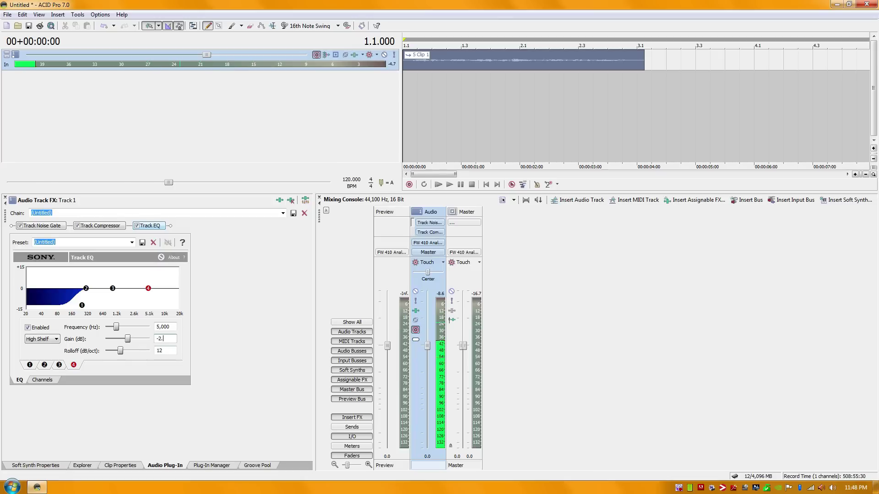
text(5)
click(170, 338)
click(167, 350)
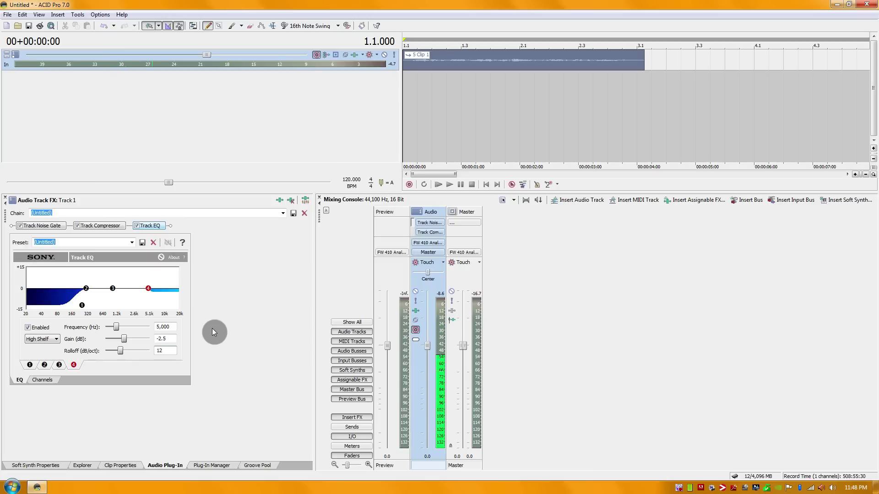
Step: Add Waves DeEsser from the Waves Inc. vendor list to the track's chain
click(280, 201)
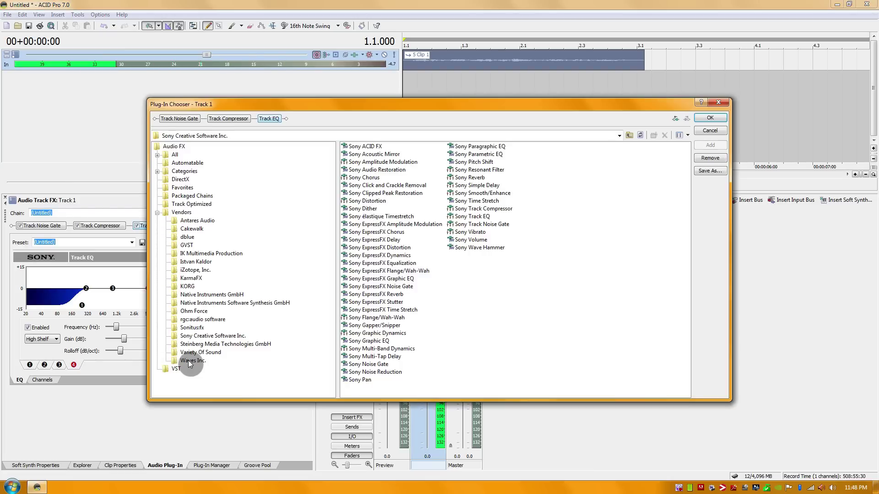
click(193, 361)
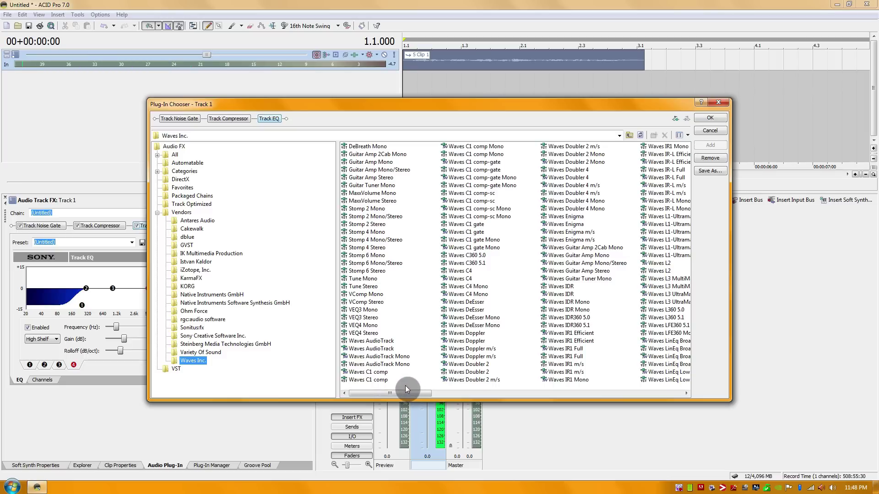
click(481, 302)
click(709, 119)
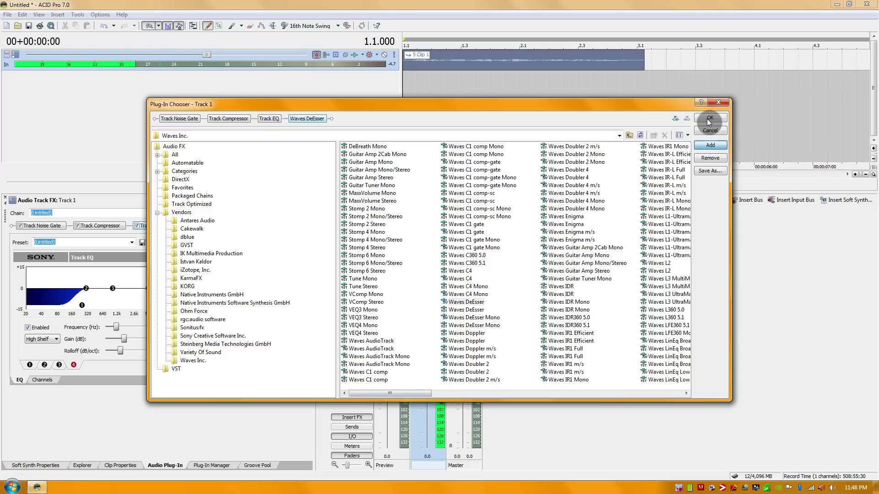
click(709, 120)
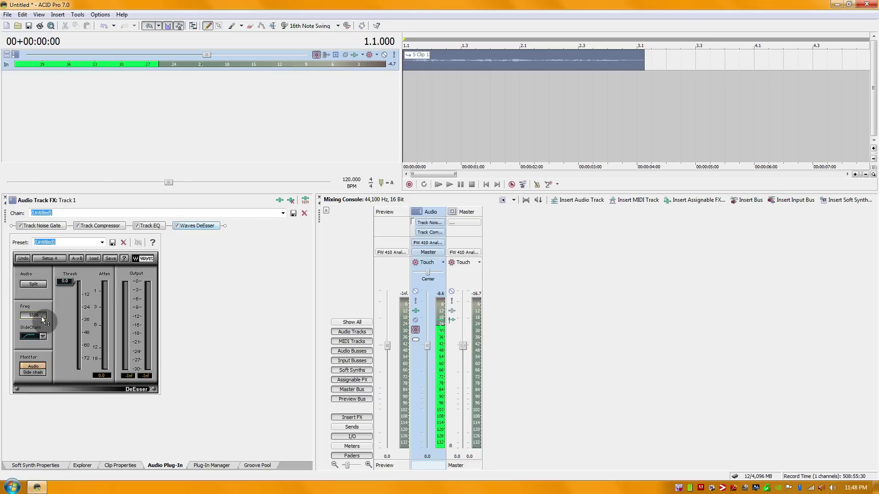
Step: Tune the DeEsser frequency to about 5000 Hz and lower its threshold
text(5)
click(55, 322)
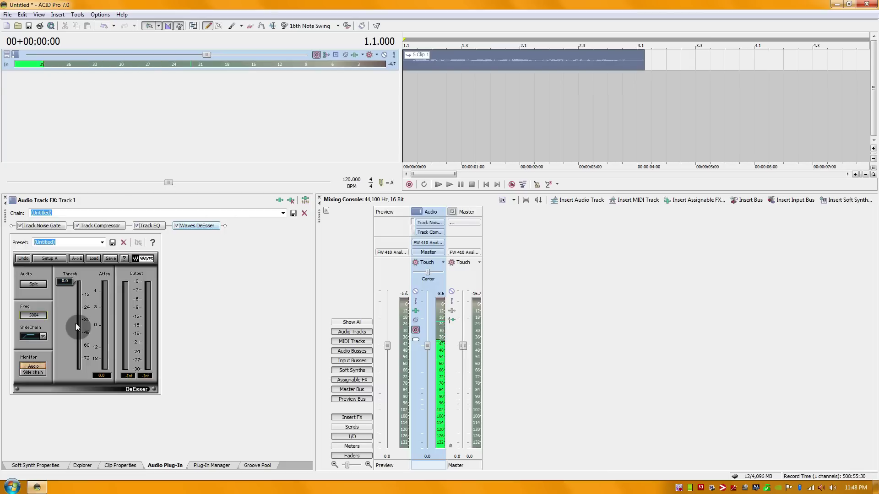
drag(70, 286, 69, 296)
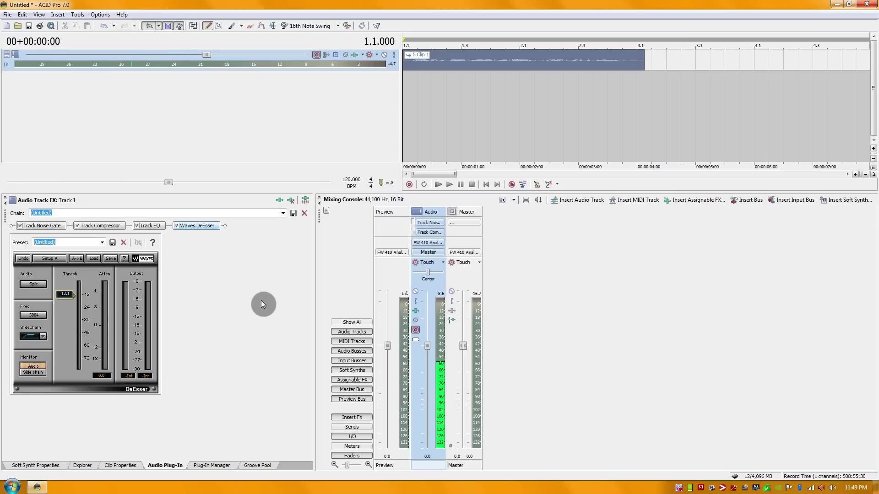
click(455, 185)
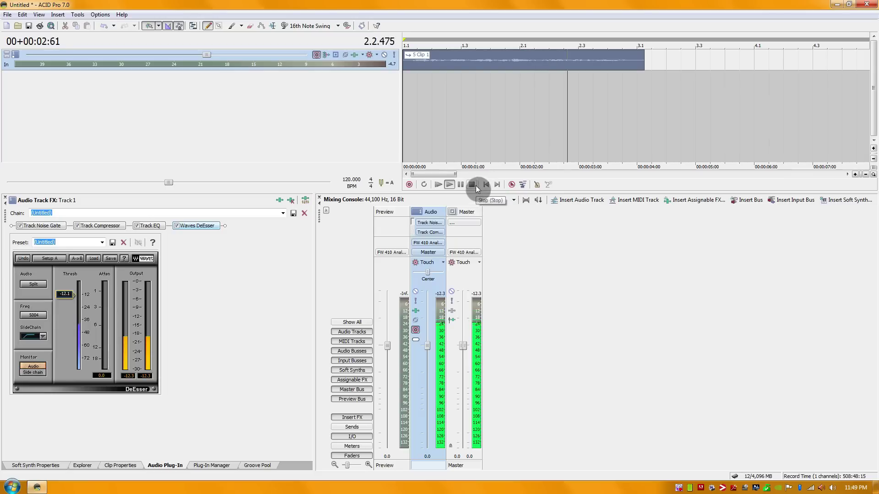
click(474, 183)
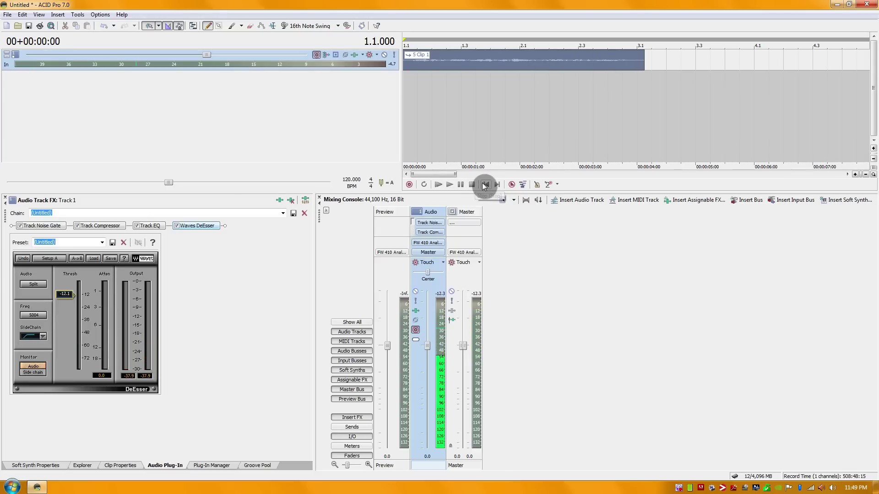
click(20, 226)
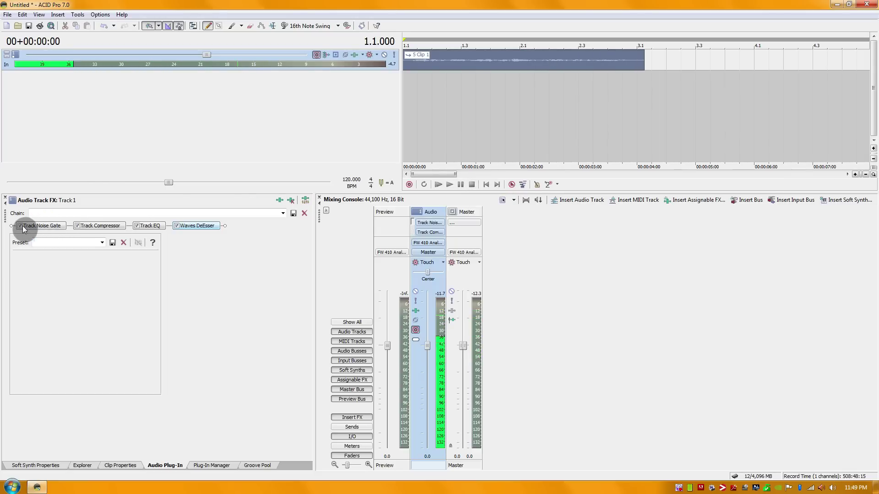
click(77, 226)
click(137, 226)
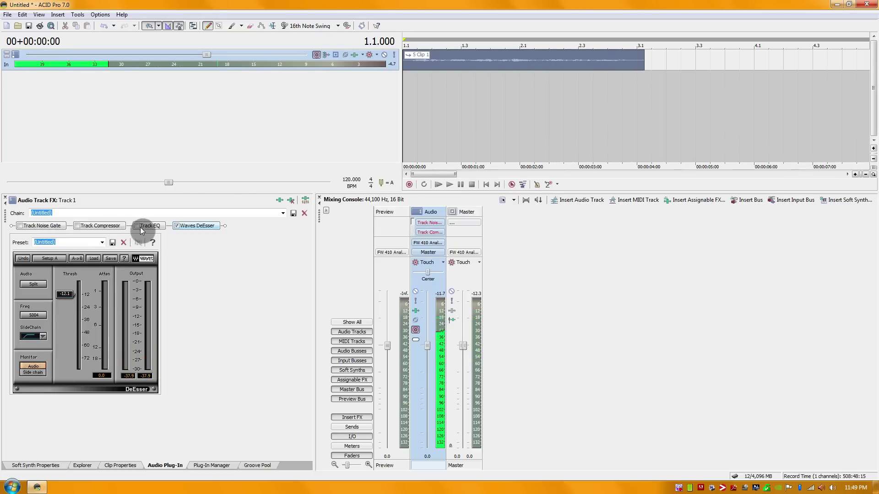
click(176, 225)
click(449, 185)
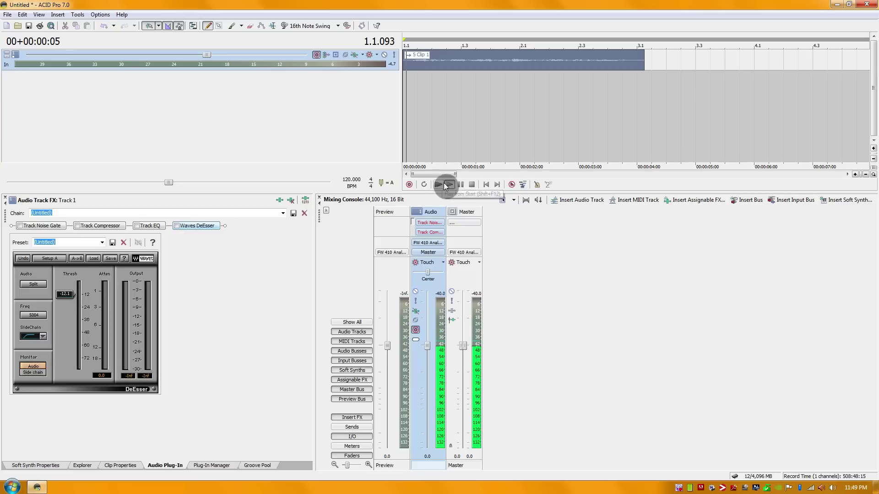
click(472, 185)
click(21, 226)
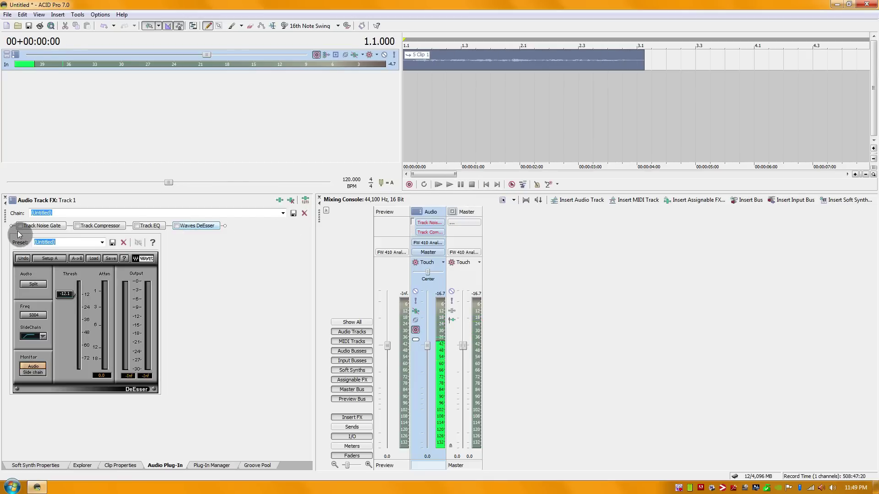
click(78, 225)
click(136, 225)
click(177, 226)
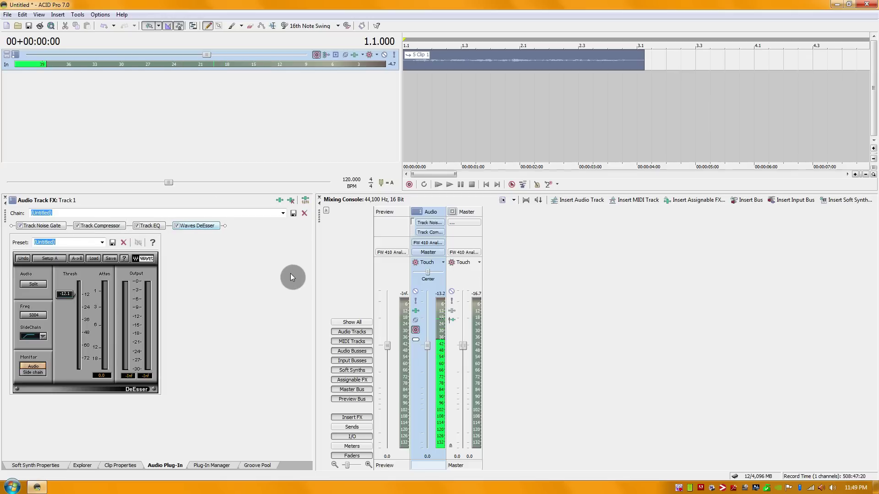